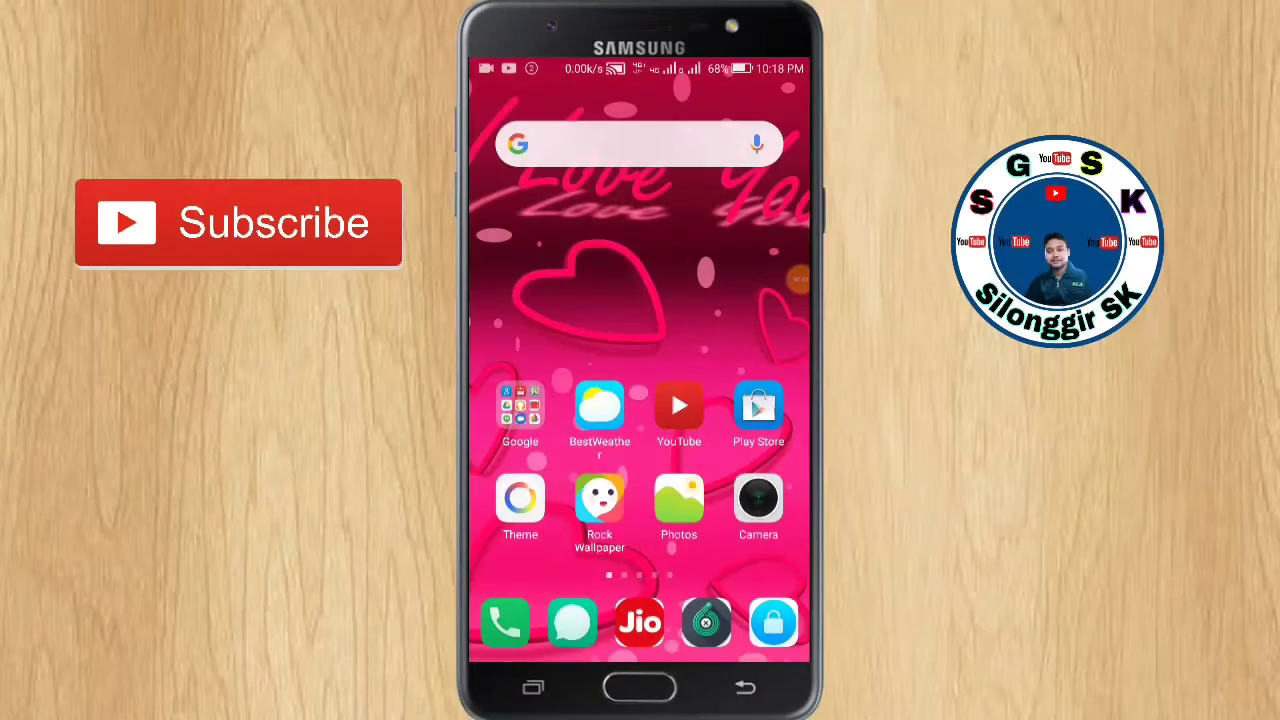
Look up TouchRetouch in the app store, view its details page, then return home.
{"action": "left_click", "coordinate": [758, 405]}
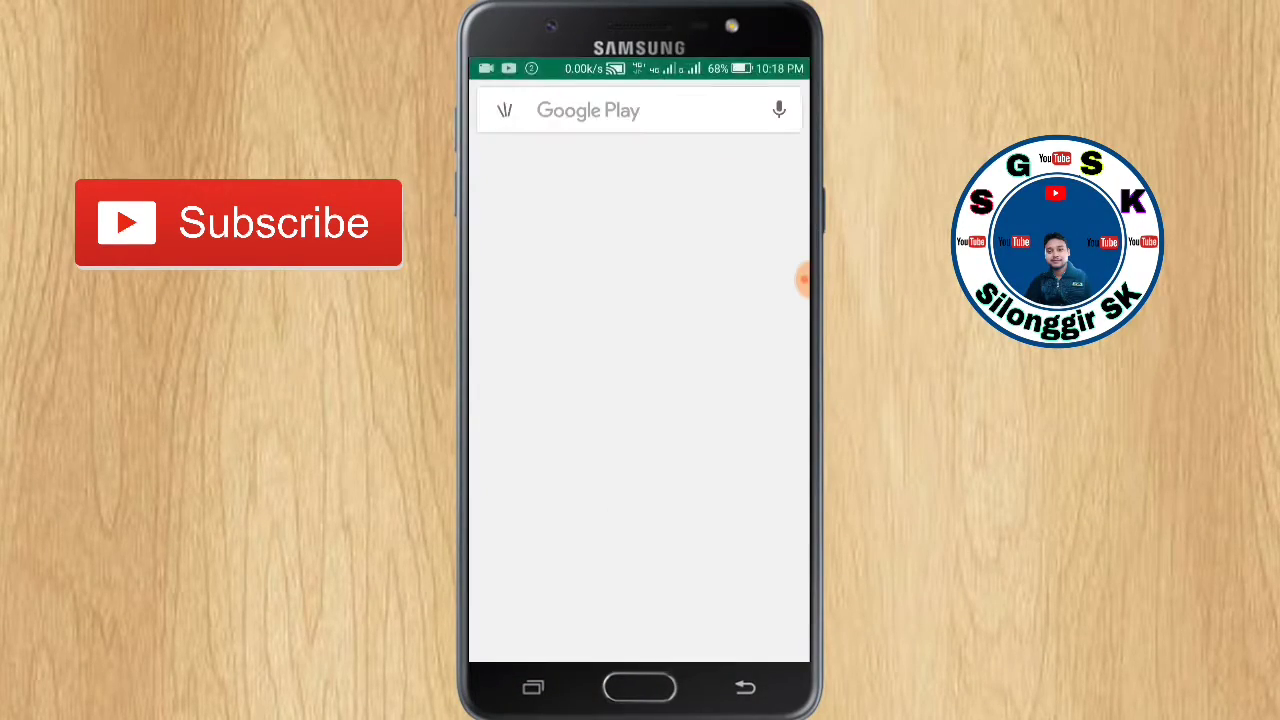
{"action": "left_click", "coordinate": [620, 110]}
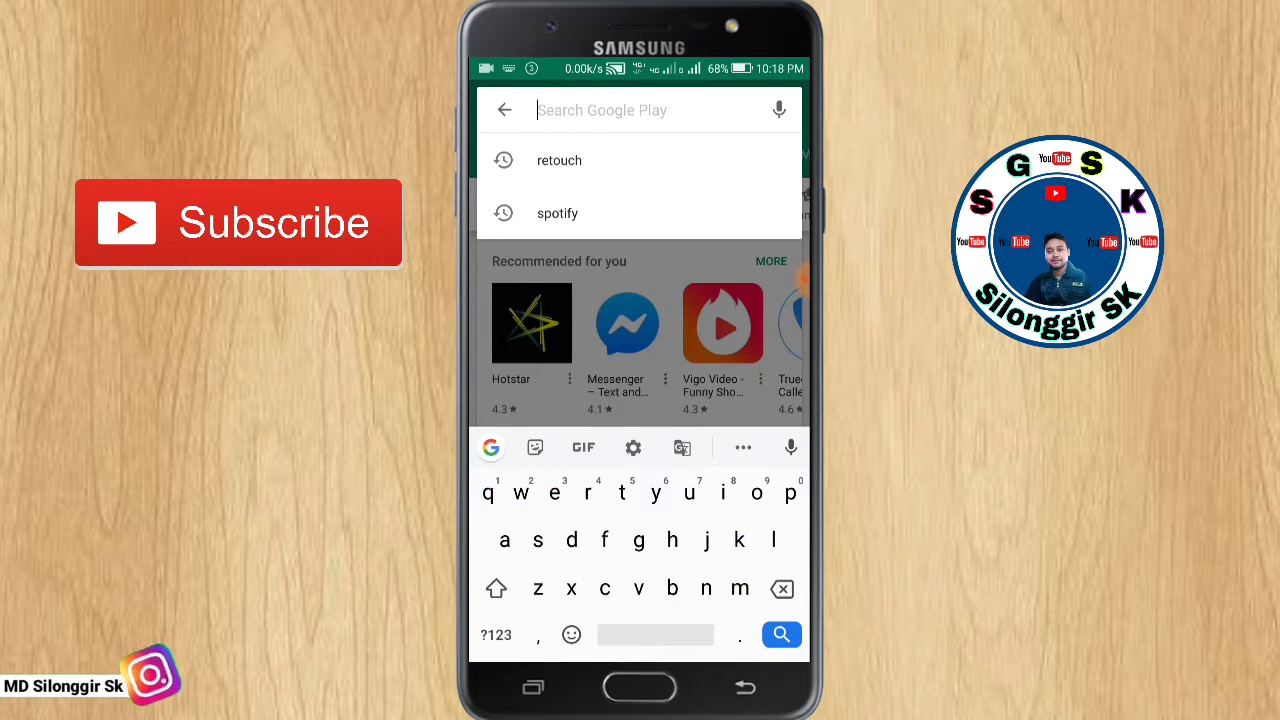
{"action": "left_click", "coordinate": [559, 160]}
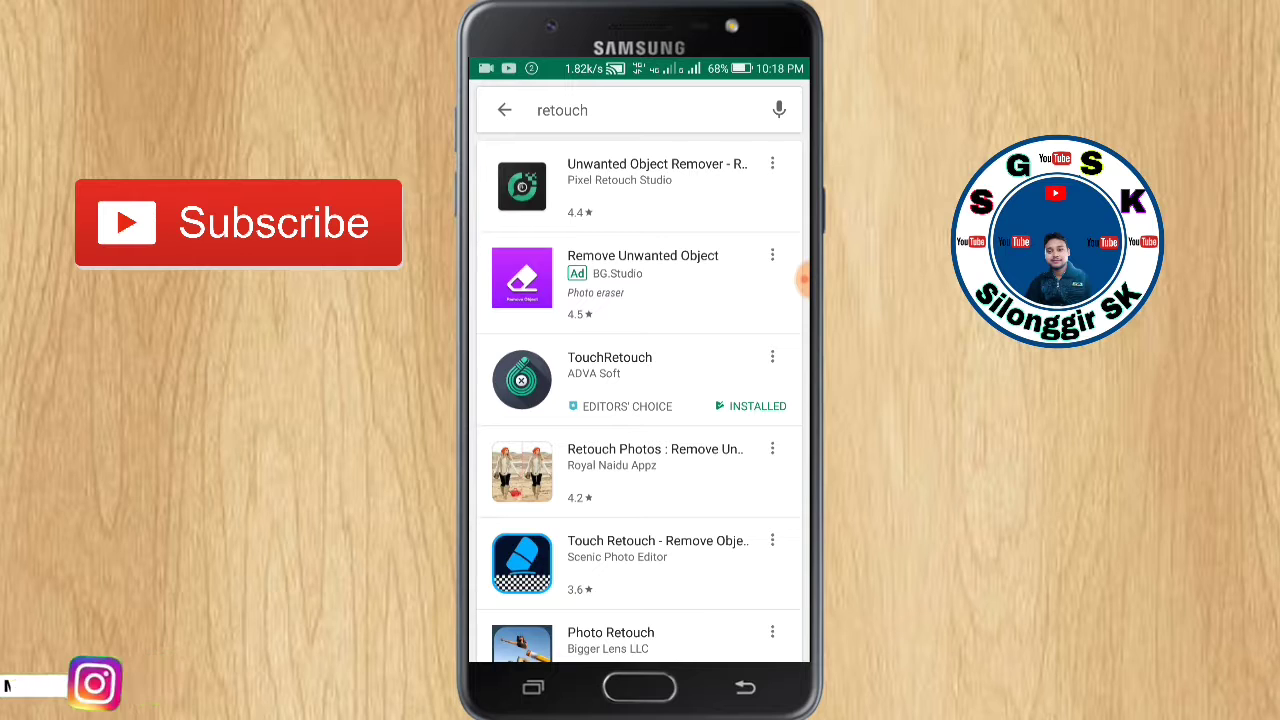
{"action": "left_click", "coordinate": [610, 370]}
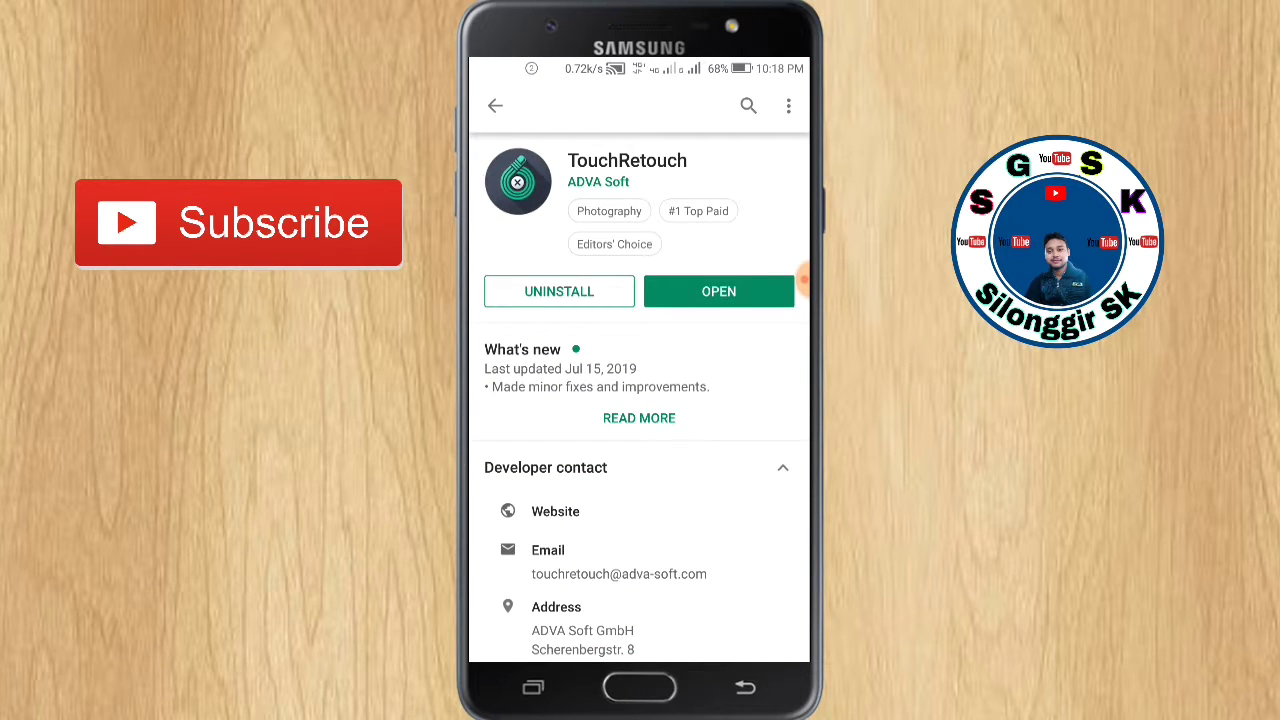
{"action": "key", "text": "Escape"}
{"action": "key", "text": "Escape"}
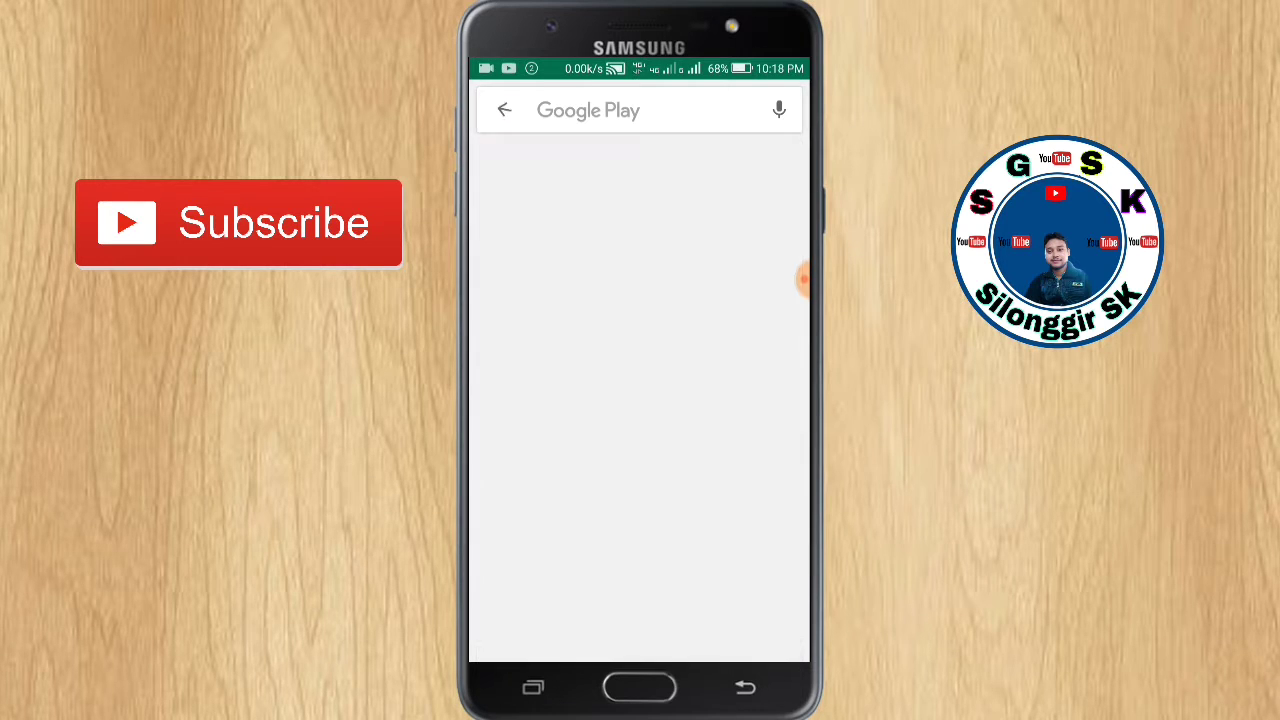
{"action": "key", "text": "Escape"}
{"action": "key", "text": "Escape"}
{"action": "key", "text": "Escape"}
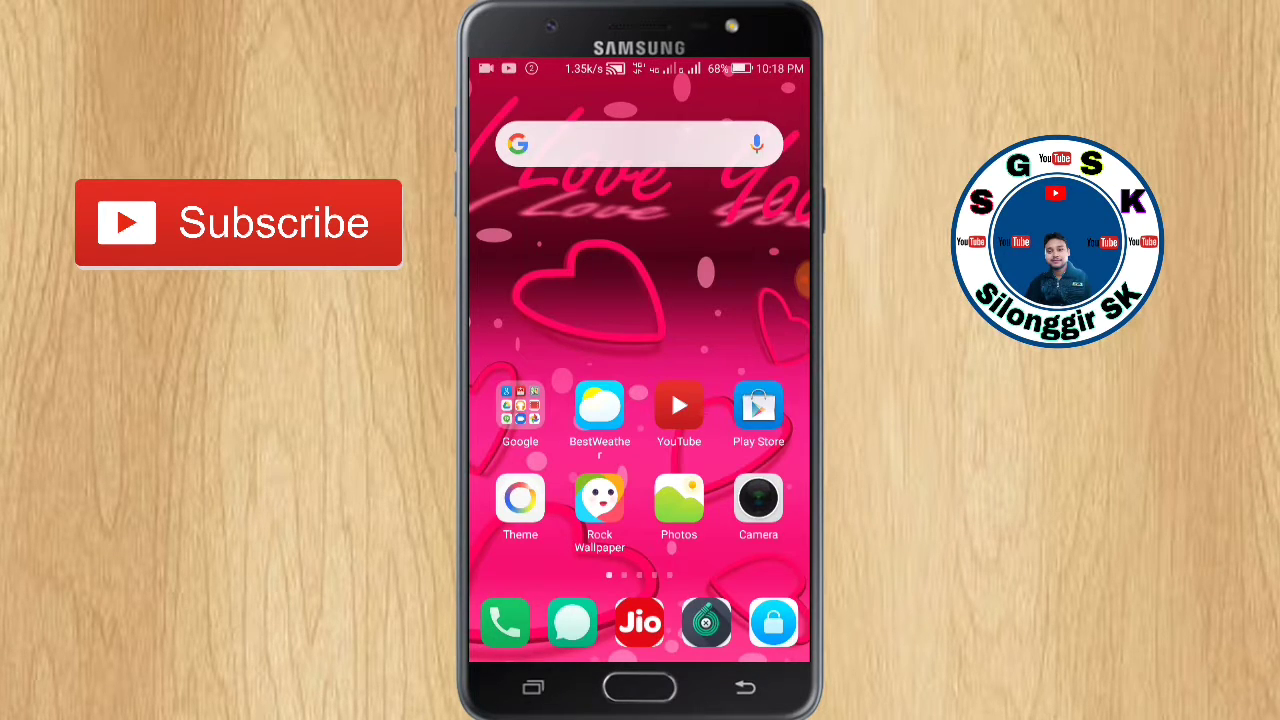
Launch TouchRetouch and browse the albums' storage location for the Golden Gate Bridge photo.
{"action": "left_click", "coordinate": [706, 622]}
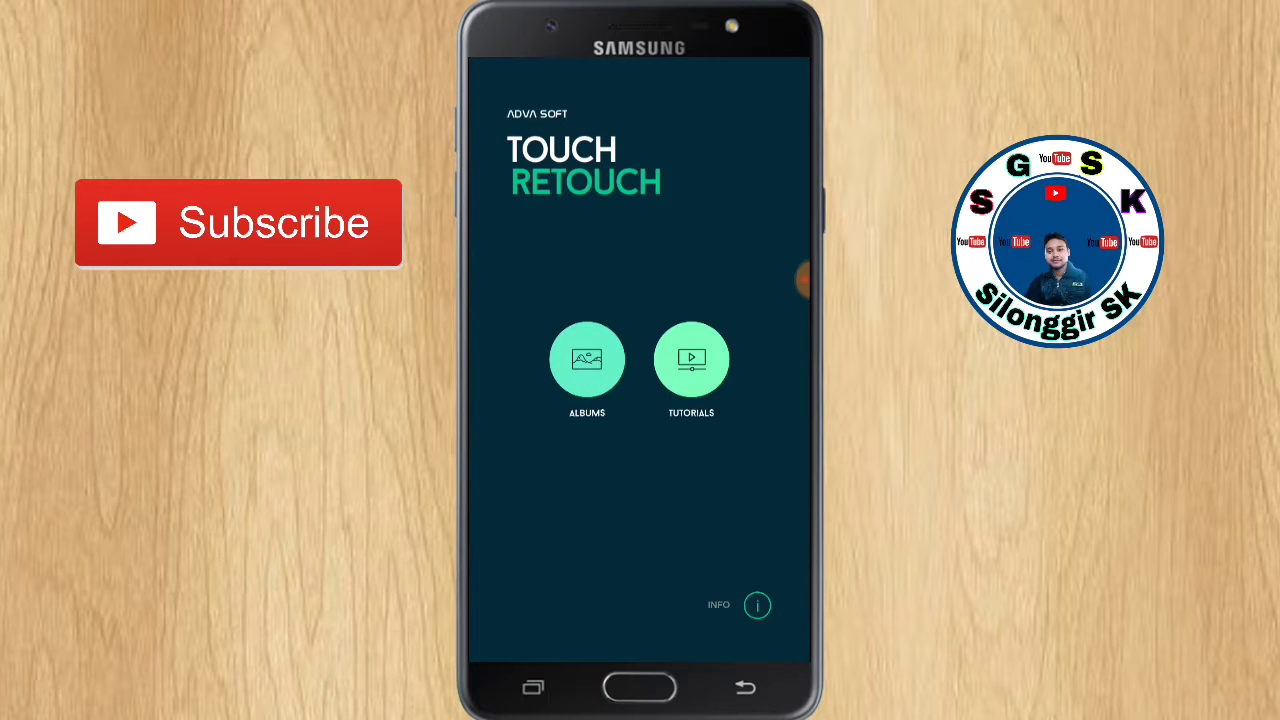
{"action": "left_click", "coordinate": [587, 360]}
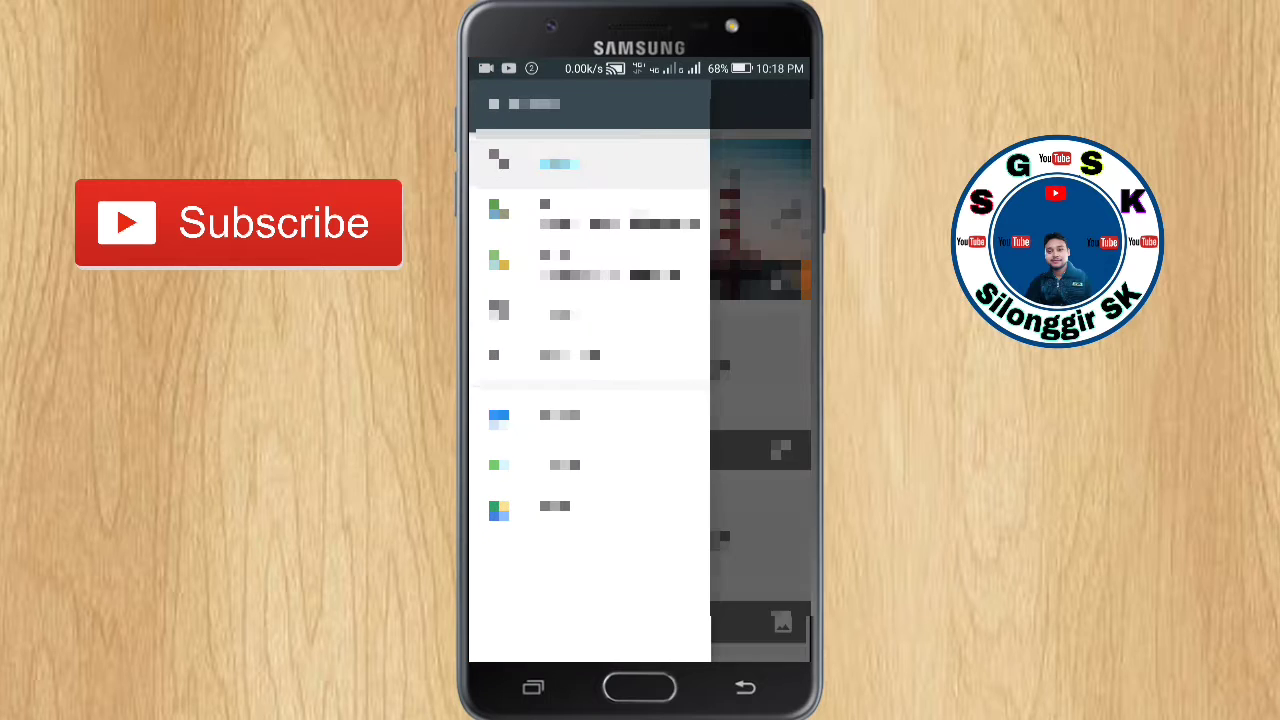
{"action": "left_click", "coordinate": [559, 415]}
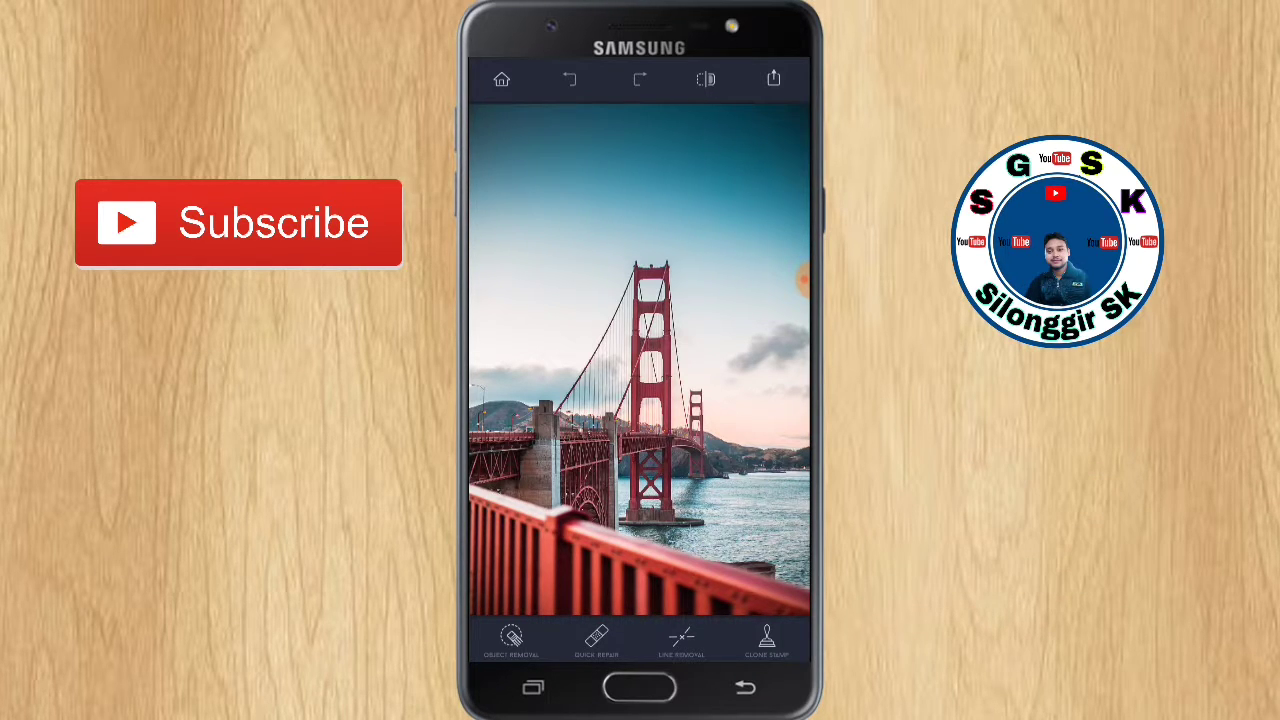
Switch to the Quick Repair tools and adjust the photo's zoom level.
{"action": "left_click", "coordinate": [596, 640]}
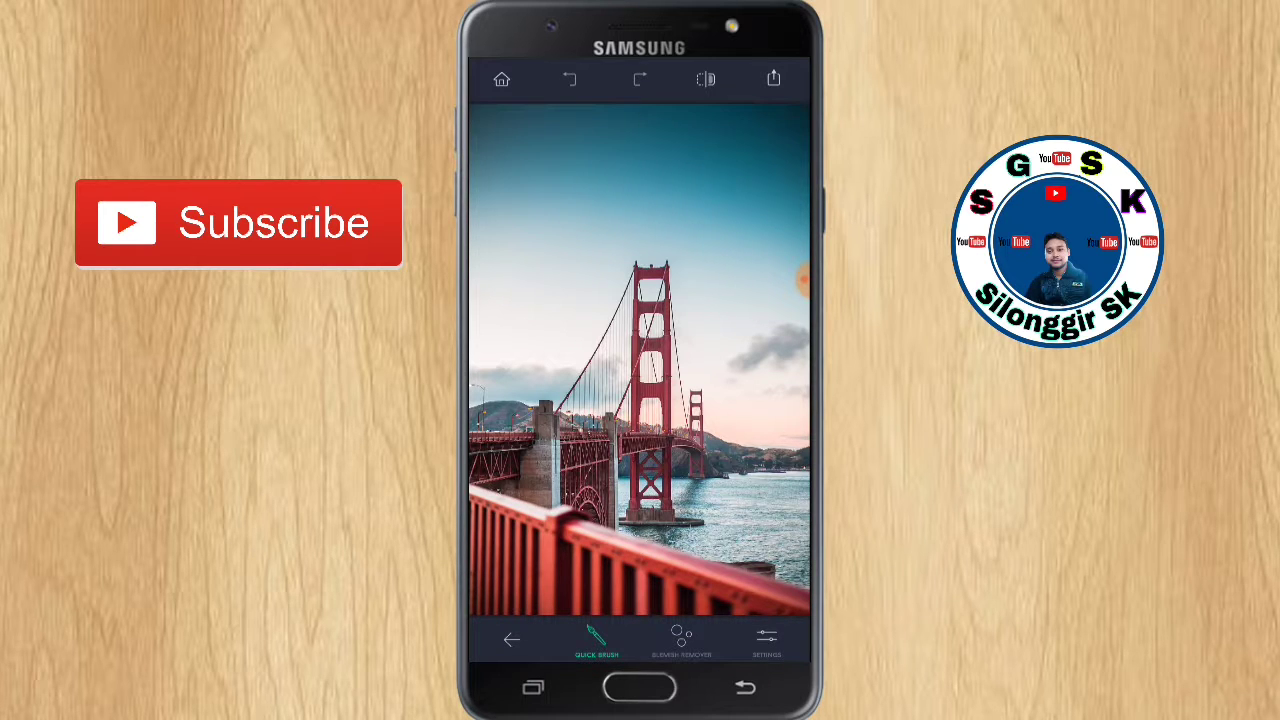
{"action": "scroll", "coordinate": [639, 360], "scroll_direction": "down", "scroll_amount": 3}
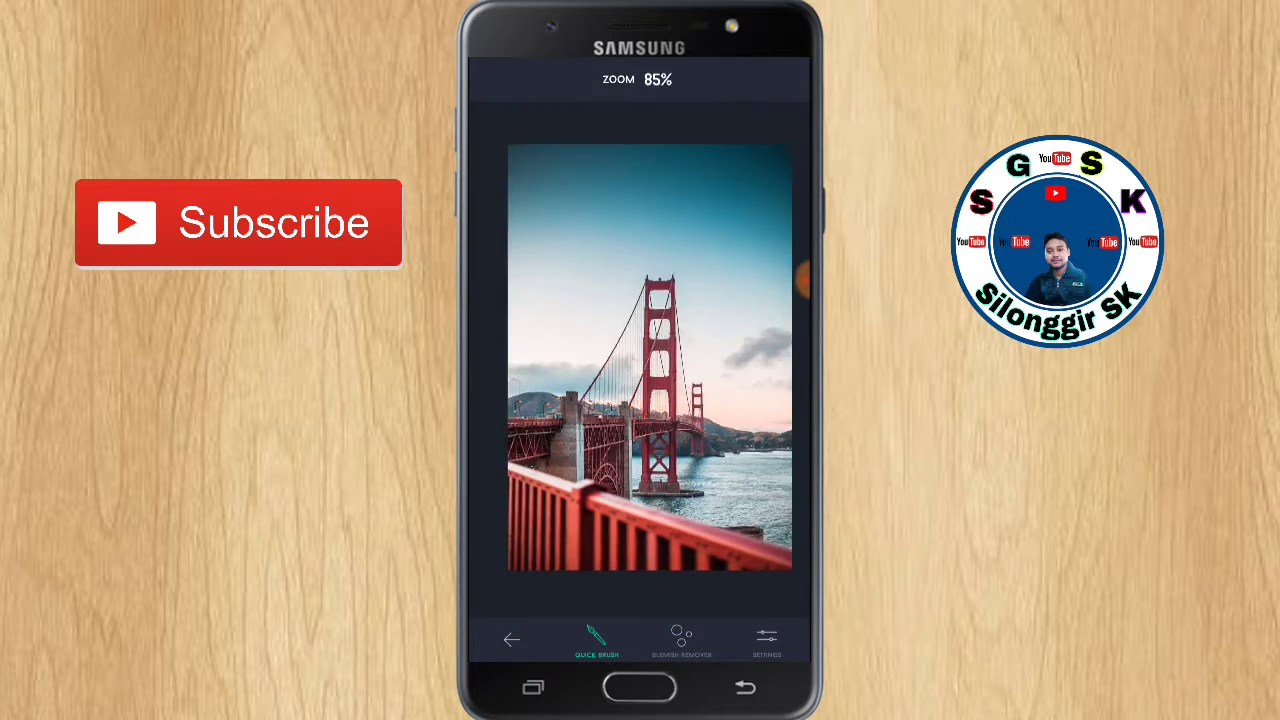
{"action": "scroll", "coordinate": [639, 360], "scroll_direction": "up", "scroll_amount": 3}
{"action": "scroll", "coordinate": [636, 370], "scroll_direction": "up", "scroll_amount": 1}
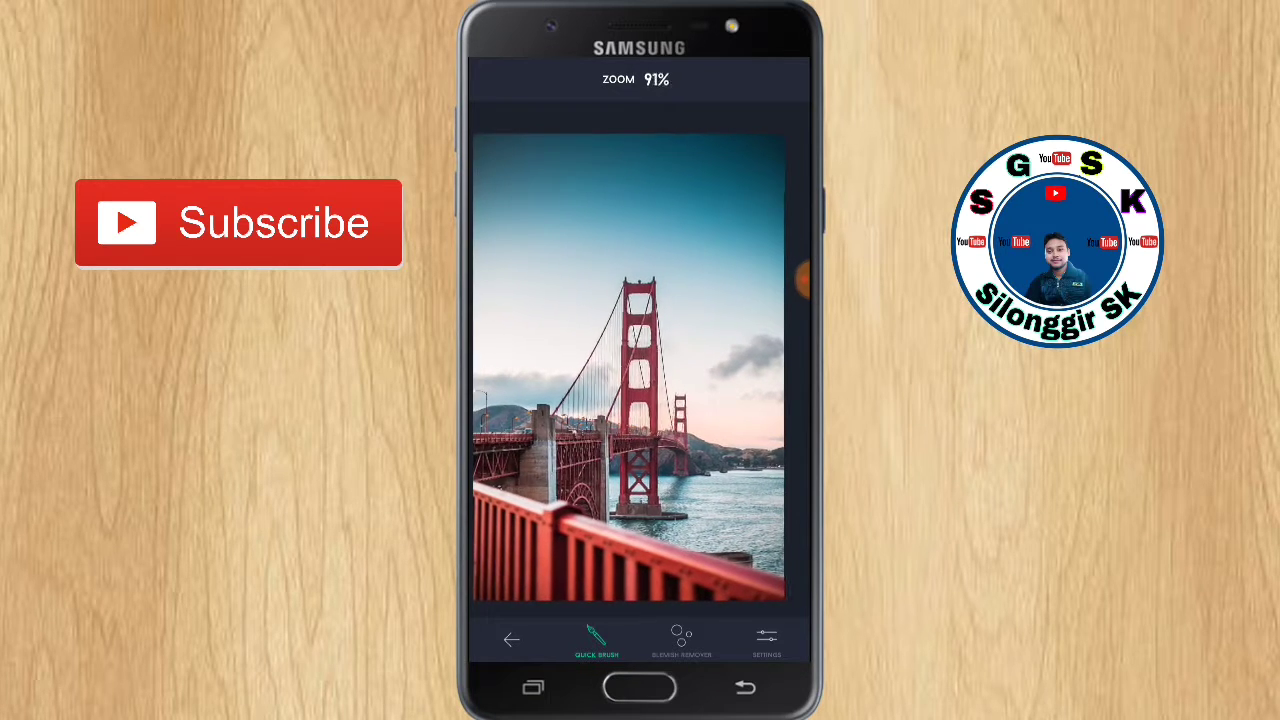
{"action": "scroll", "coordinate": [636, 370], "scroll_direction": "down", "scroll_amount": 1}
{"action": "scroll", "coordinate": [640, 370], "scroll_direction": "up", "scroll_amount": 1}
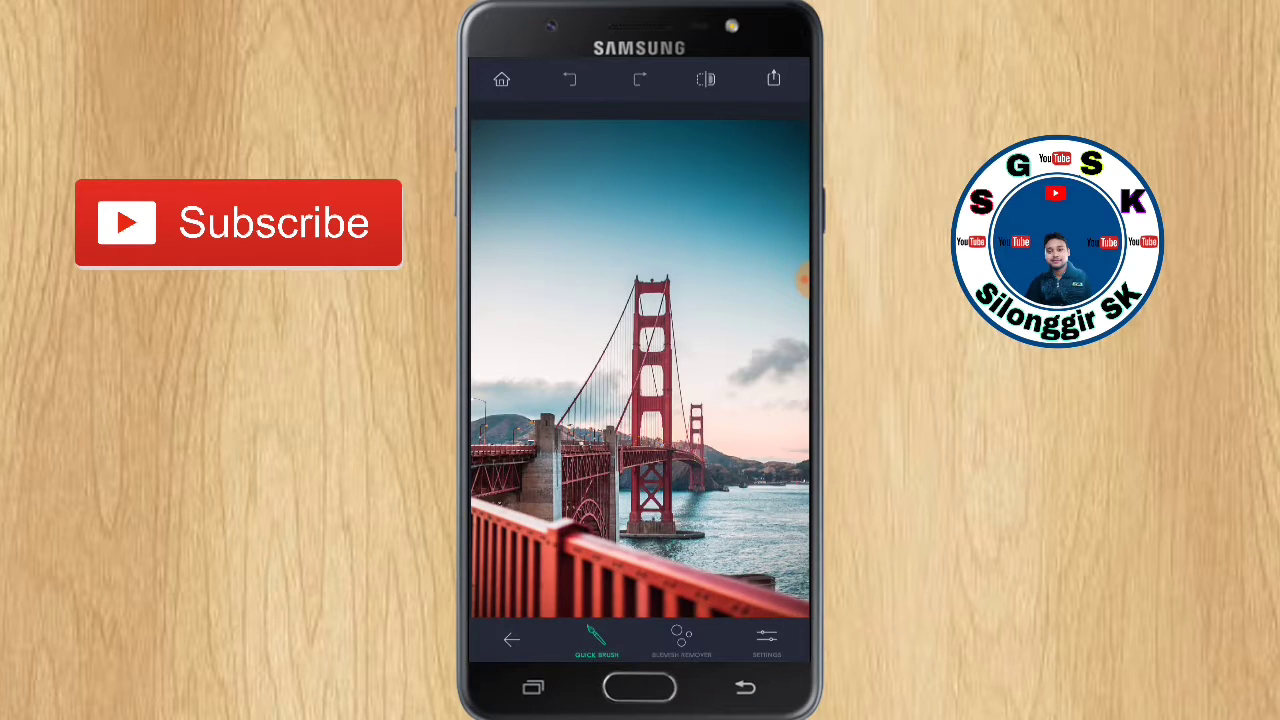
Zoom in closely on the street lamps left of the bridge's near tower.
{"action": "scroll", "coordinate": [640, 360], "scroll_direction": "up", "scroll_amount": 1}
{"action": "scroll", "coordinate": [640, 360], "scroll_direction": "up", "scroll_amount": 3}
{"action": "scroll", "coordinate": [640, 360], "scroll_direction": "up", "scroll_amount": 2}
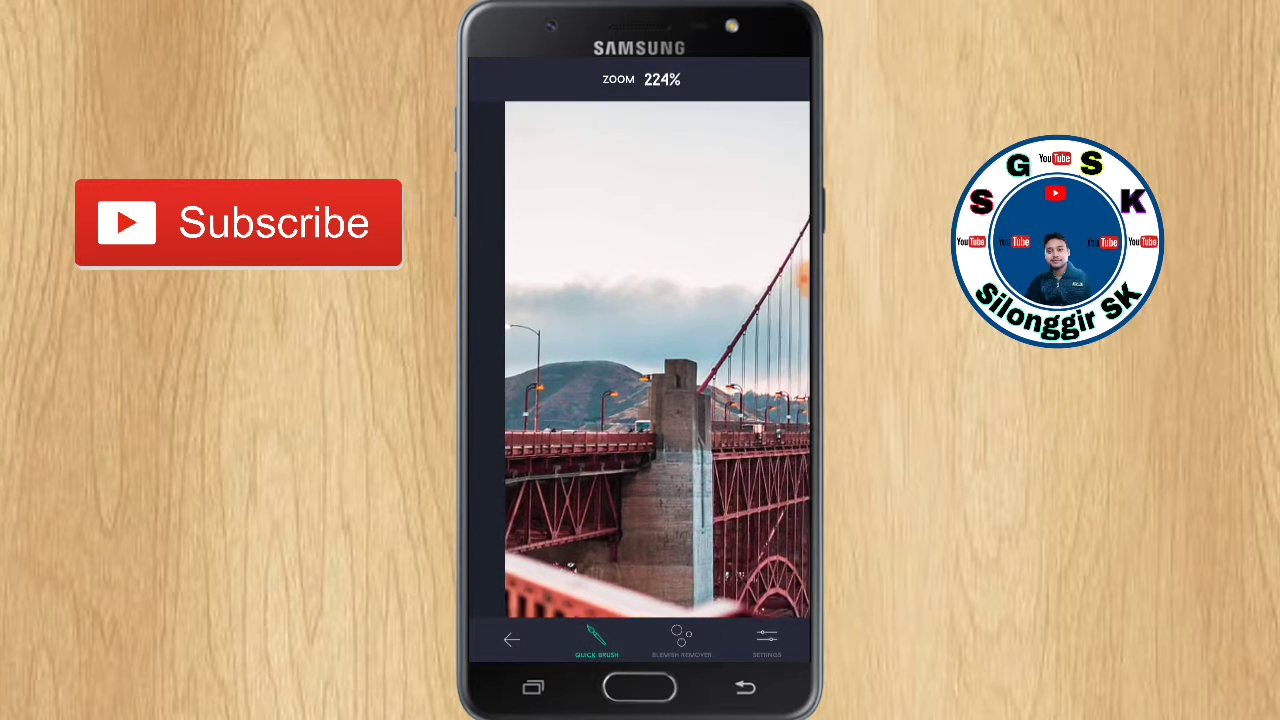
{"action": "scroll", "coordinate": [640, 360], "scroll_direction": "up", "scroll_amount": 1}
{"action": "scroll", "coordinate": [660, 360], "scroll_direction": "up", "scroll_amount": 1}
{"action": "scroll", "coordinate": [660, 360], "scroll_direction": "up", "scroll_amount": 2}
{"action": "scroll", "coordinate": [660, 360], "scroll_direction": "up", "scroll_amount": 1}
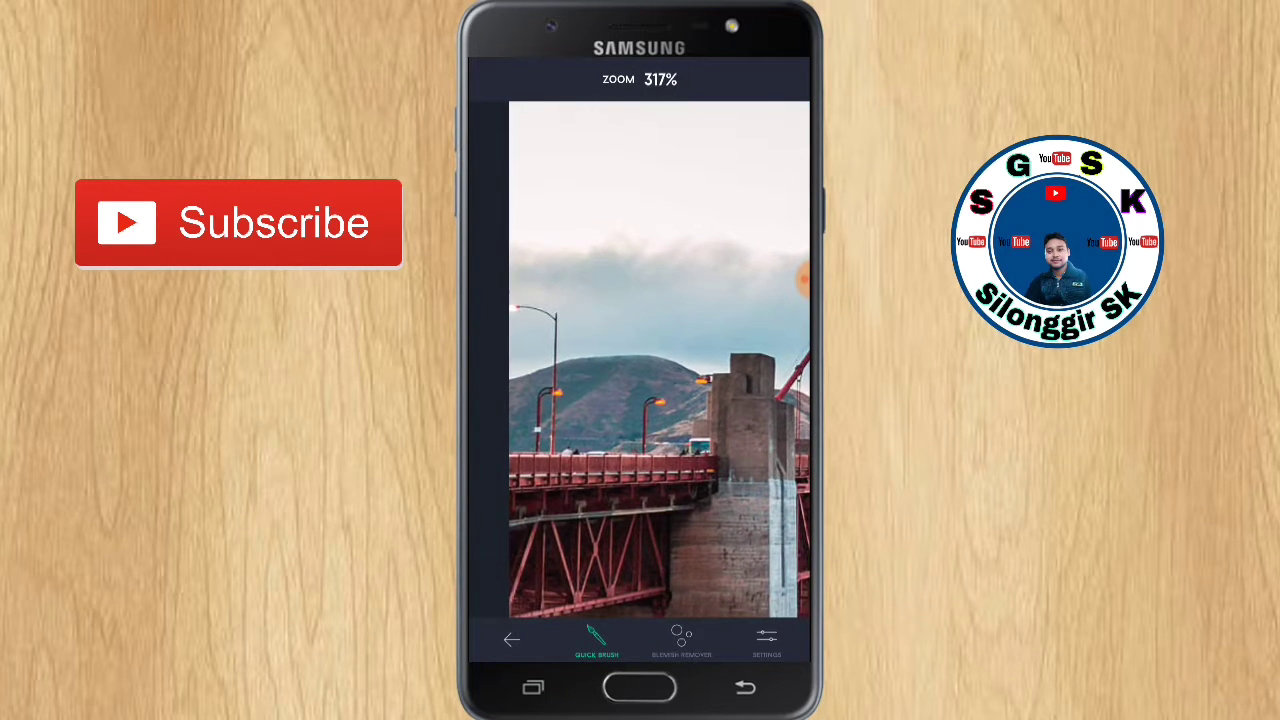
{"action": "scroll", "coordinate": [660, 360], "scroll_direction": "up", "scroll_amount": 1}
{"action": "scroll", "coordinate": [660, 360], "scroll_direction": "up", "scroll_amount": 1}
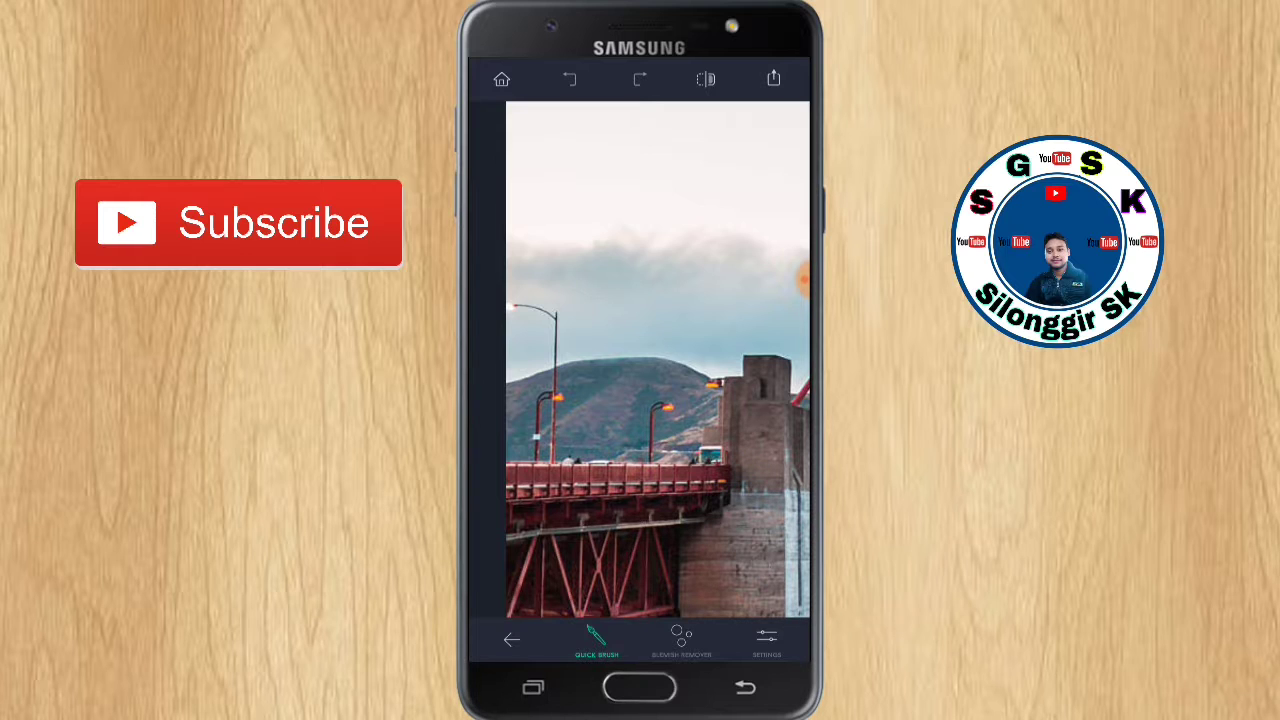
Brush over both lamp posts left of the tower, zooming in to reach the second.
{"action": "mouse_move", "coordinate": [508, 295]}
{"action": "left_mouse_down"}
{"action": "mouse_move", "coordinate": [540, 302]}
{"action": "mouse_move", "coordinate": [550, 325]}
{"action": "mouse_move", "coordinate": [540, 455]}
{"action": "left_mouse_up"}
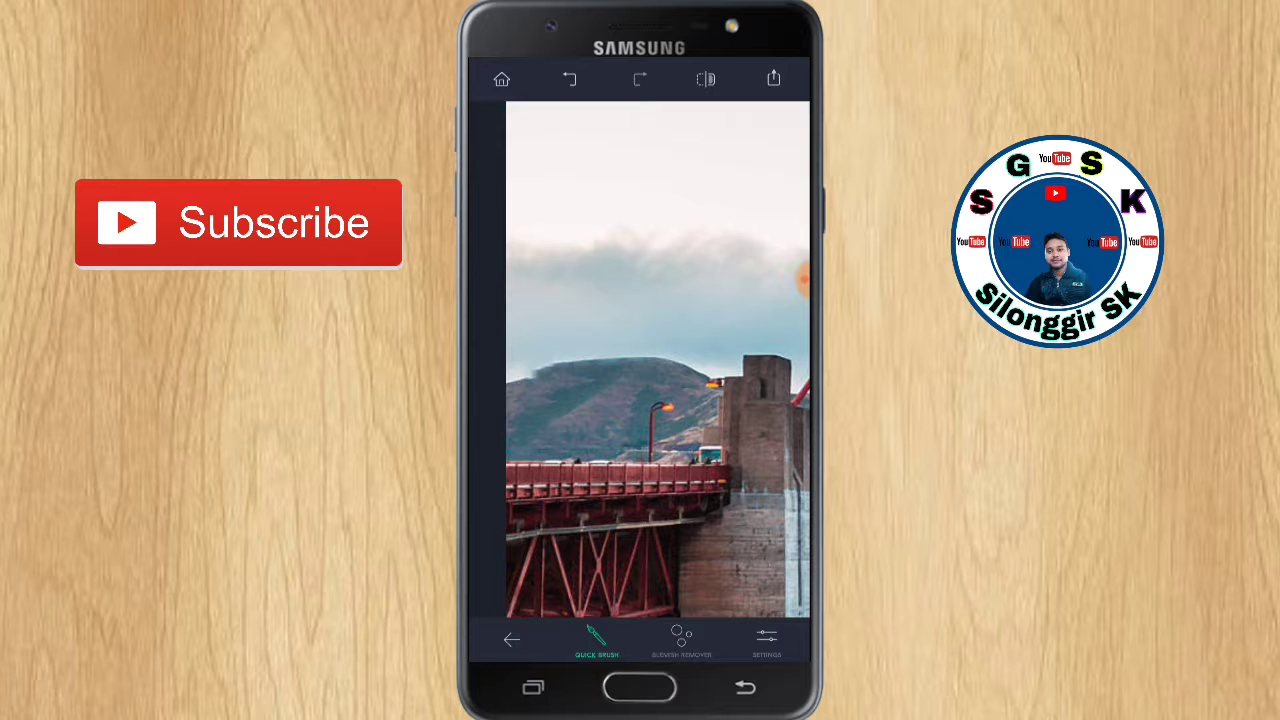
{"action": "left_click_drag", "start_coordinate": [700, 400], "coordinate": [595, 400]}
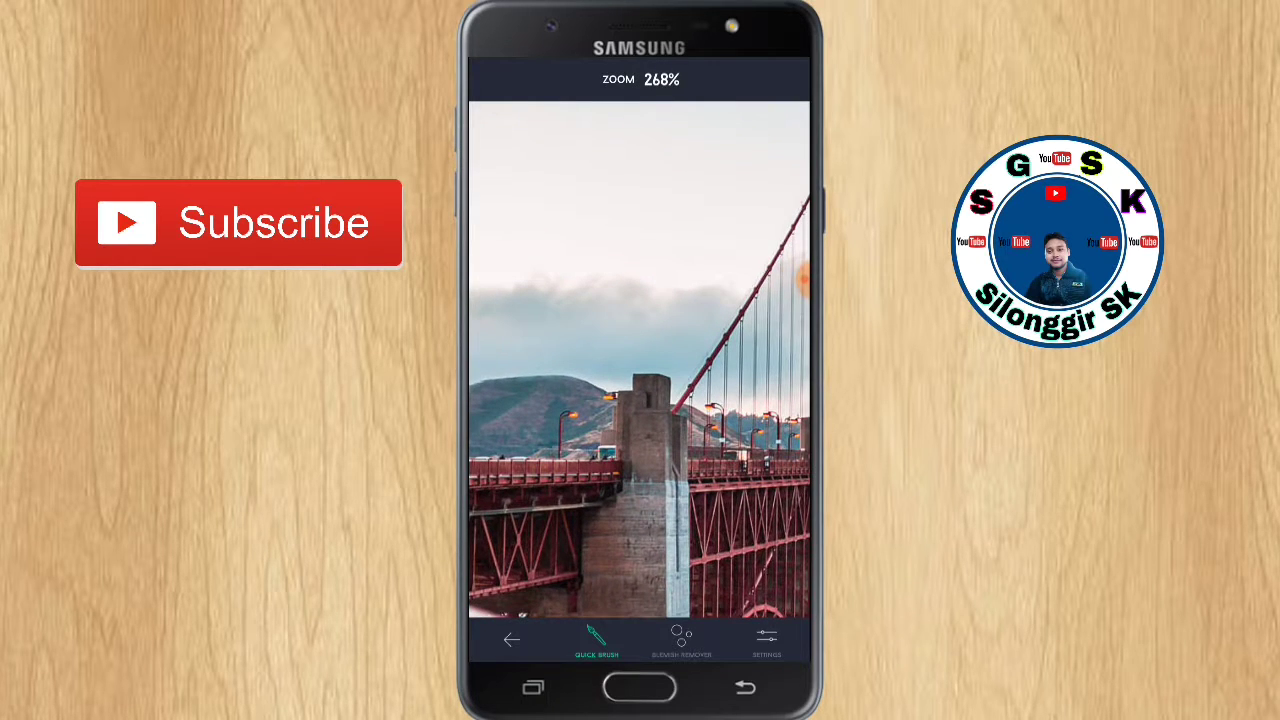
{"action": "scroll", "coordinate": [620, 400], "scroll_direction": "up", "scroll_amount": 2}
{"action": "scroll", "coordinate": [620, 400], "scroll_direction": "up", "scroll_amount": 2}
{"action": "scroll", "coordinate": [620, 400], "scroll_direction": "up", "scroll_amount": 1}
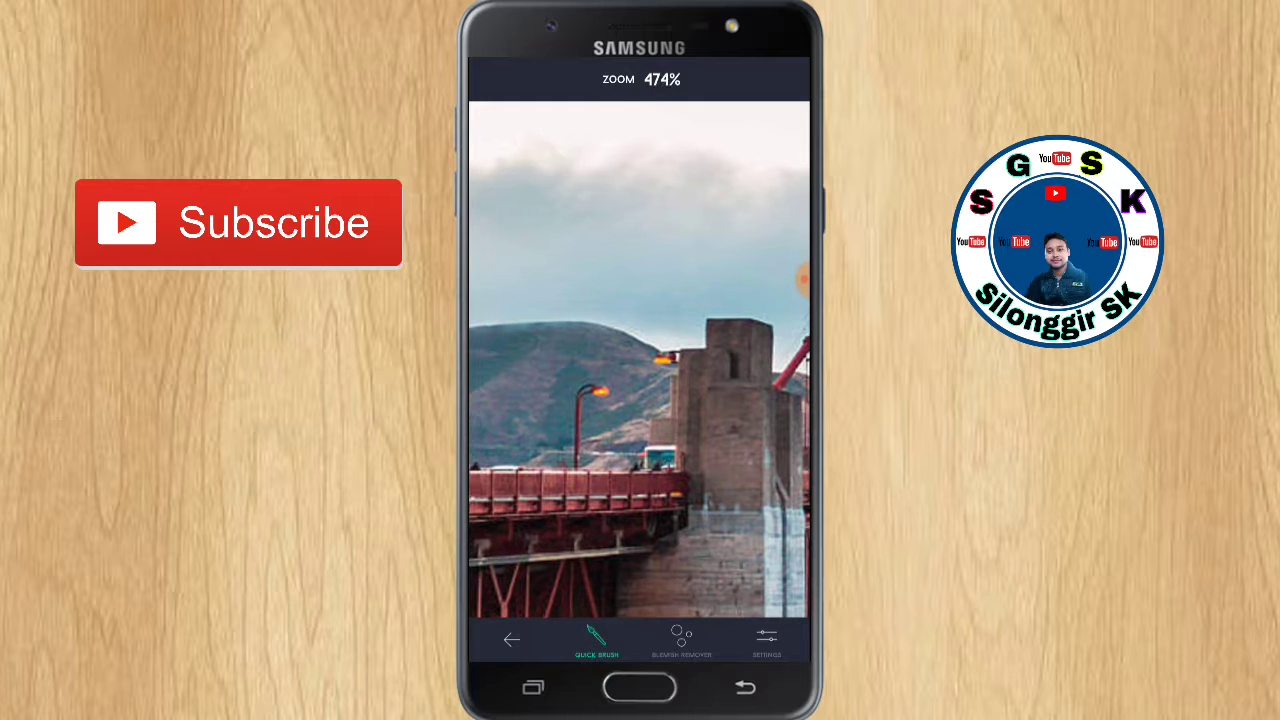
{"action": "scroll", "coordinate": [620, 400], "scroll_direction": "up", "scroll_amount": 3}
{"action": "scroll", "coordinate": [640, 360], "scroll_direction": "up", "scroll_amount": 2}
{"action": "scroll", "coordinate": [640, 360], "scroll_direction": "up", "scroll_amount": 1}
{"action": "left_click_drag", "start_coordinate": [620, 400], "coordinate": [640, 394]}
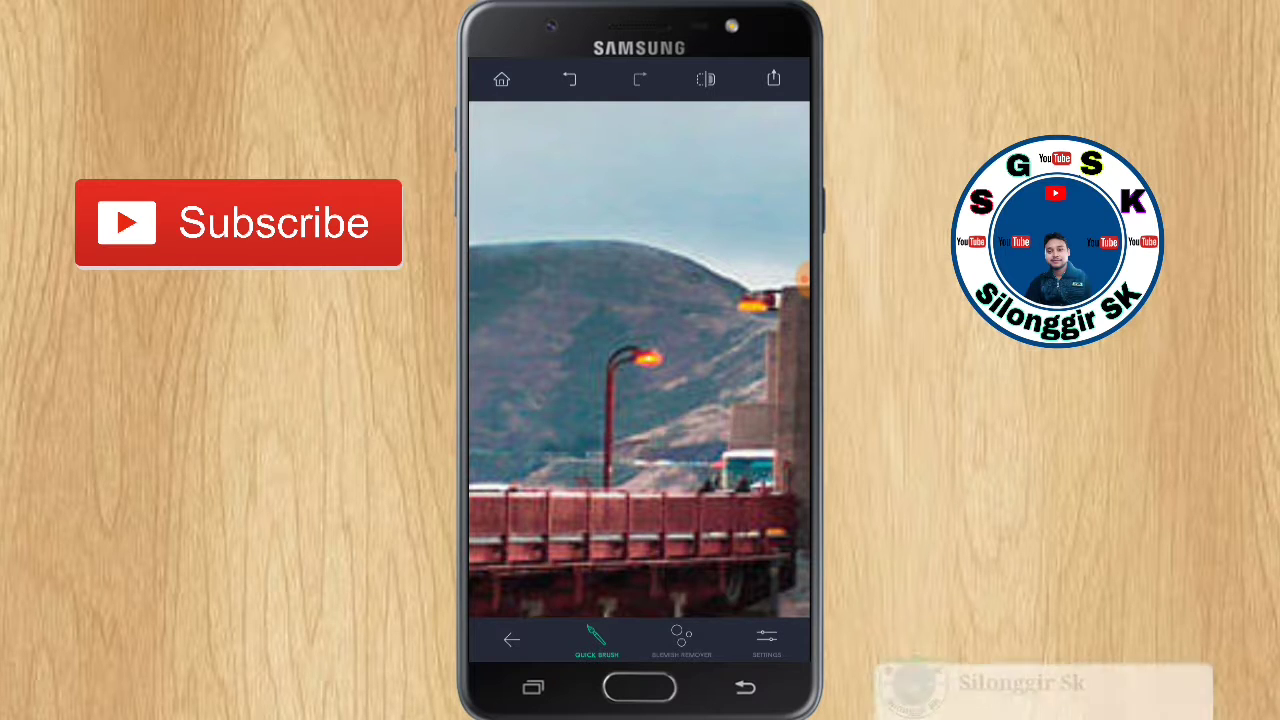
{"action": "mouse_move", "coordinate": [615, 368]}
{"action": "left_mouse_down"}
{"action": "mouse_move", "coordinate": [672, 362]}
{"action": "mouse_move", "coordinate": [610, 425]}
{"action": "mouse_move", "coordinate": [608, 465]}
{"action": "left_mouse_up"}
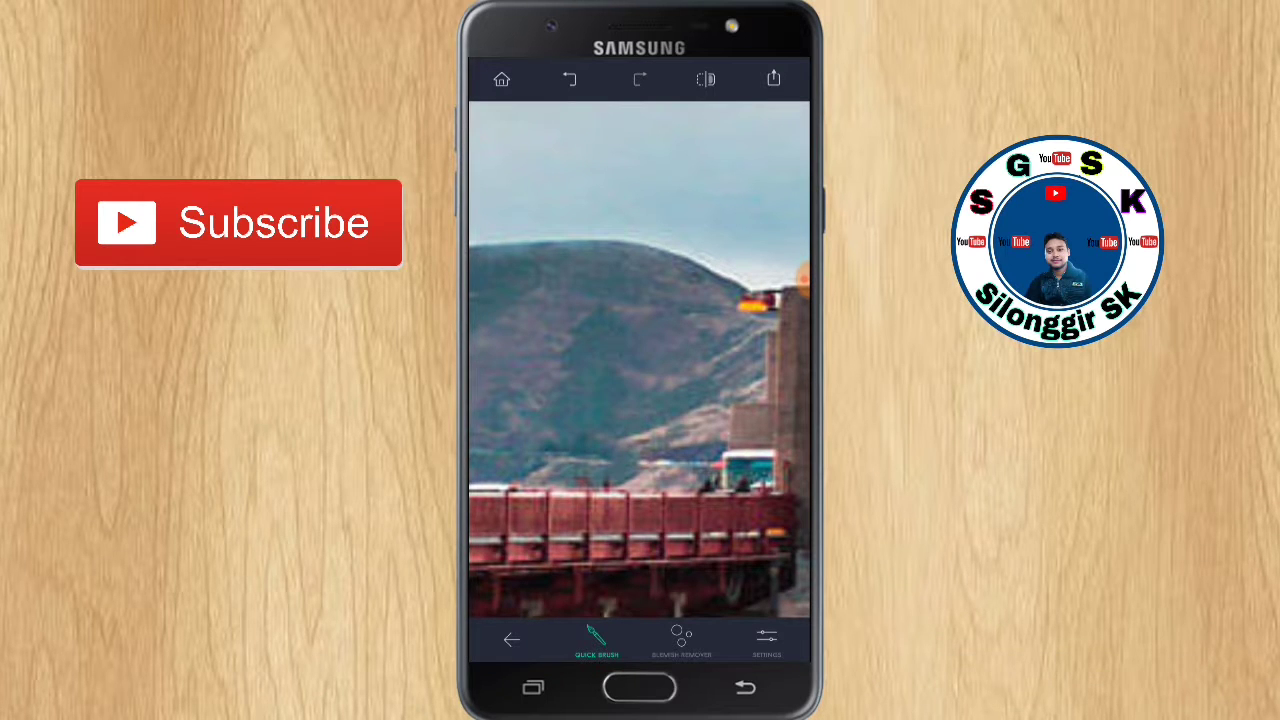
{"action": "scroll", "coordinate": [640, 360], "scroll_direction": "down", "scroll_amount": 2}
{"action": "scroll", "coordinate": [640, 360], "scroll_direction": "down", "scroll_amount": 2}
{"action": "scroll", "coordinate": [640, 360], "scroll_direction": "down", "scroll_amount": 2}
{"action": "scroll", "coordinate": [640, 360], "scroll_direction": "down", "scroll_amount": 3}
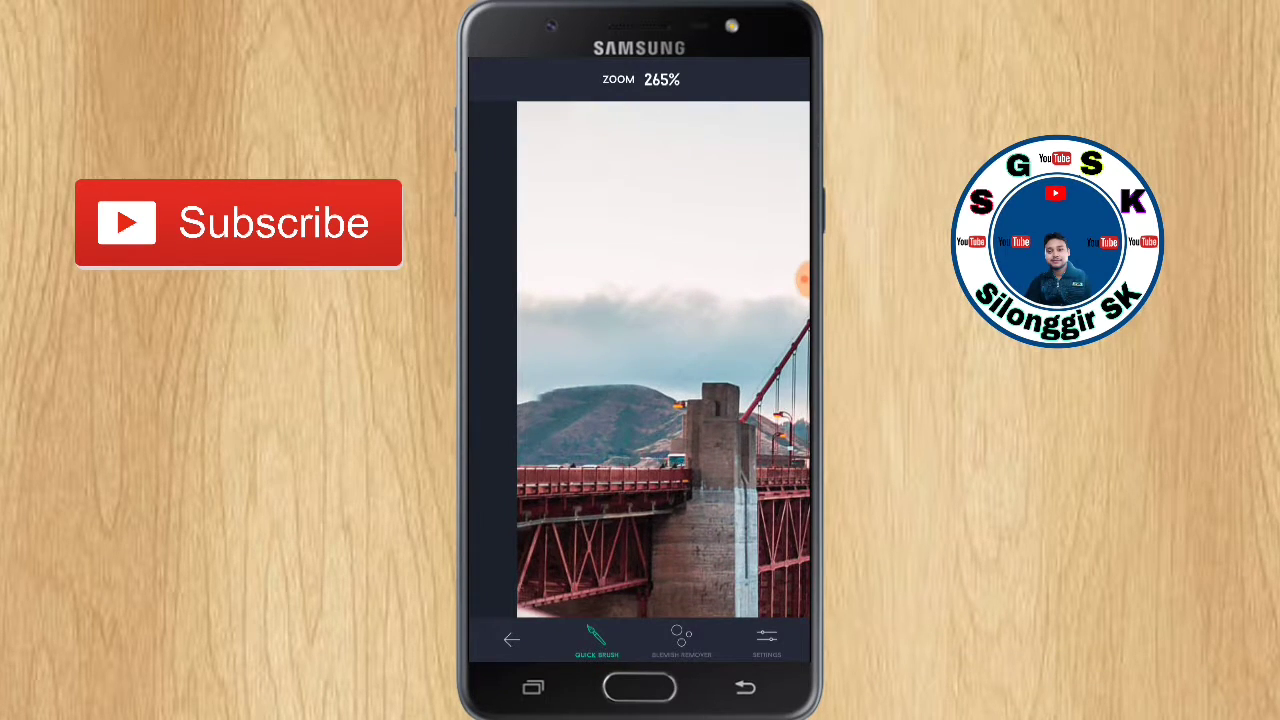
{"action": "scroll", "coordinate": [640, 360], "scroll_direction": "down", "scroll_amount": 2}
{"action": "scroll", "coordinate": [640, 360], "scroll_direction": "down", "scroll_amount": 3}
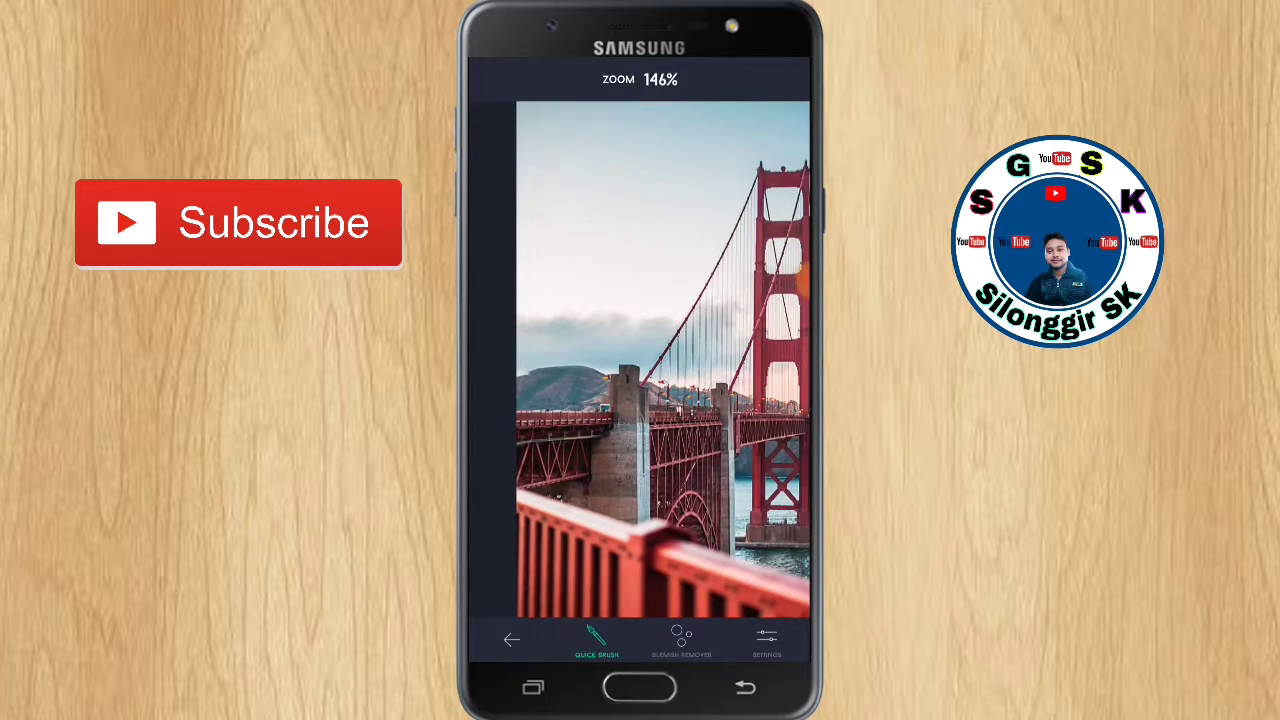
{"action": "scroll", "coordinate": [640, 360], "scroll_direction": "down", "scroll_amount": 2}
{"action": "scroll", "coordinate": [640, 360], "scroll_direction": "down", "scroll_amount": 3}
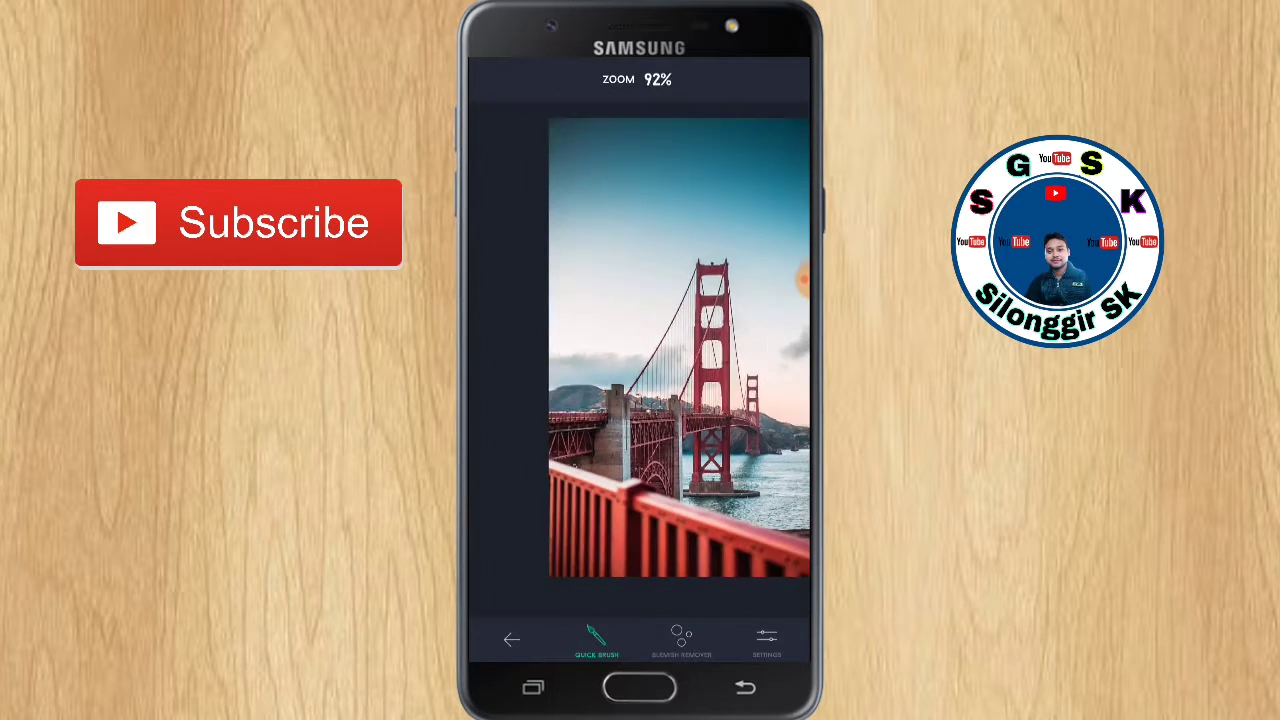
{"action": "scroll", "coordinate": [663, 370], "scroll_direction": "up", "scroll_amount": 1}
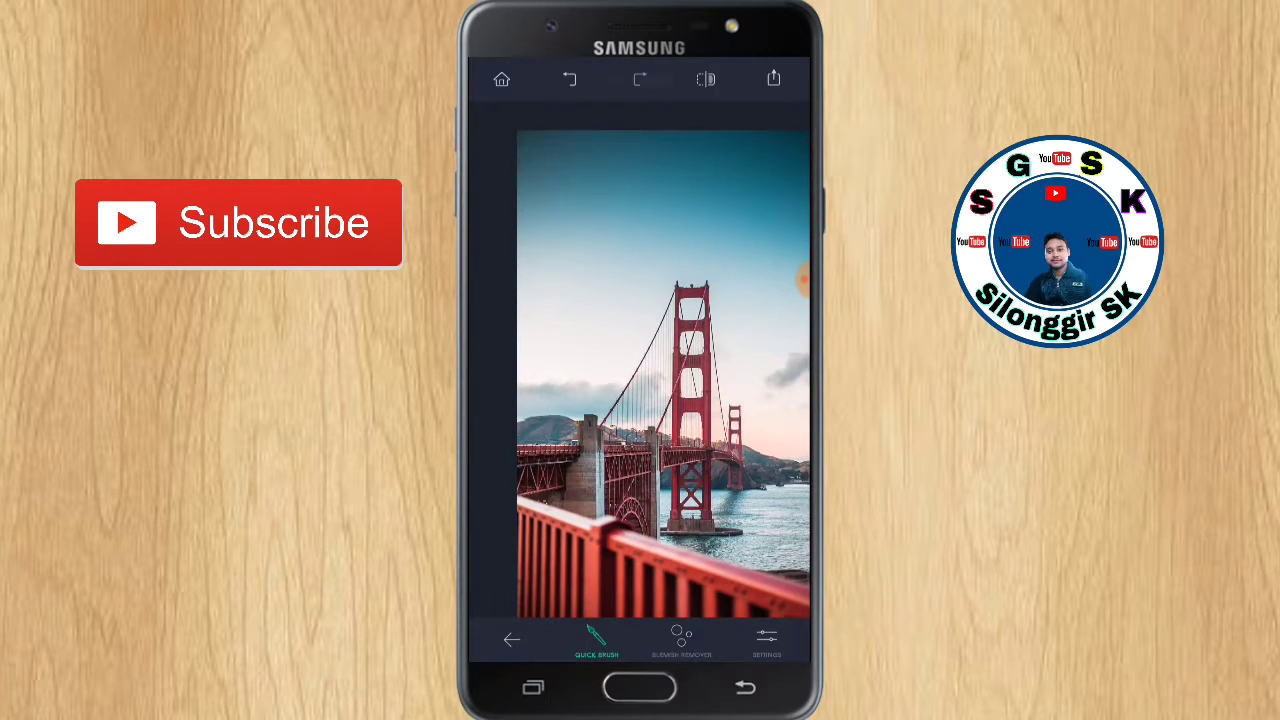
{"action": "scroll", "coordinate": [640, 360], "scroll_direction": "up", "scroll_amount": 1}
{"action": "scroll", "coordinate": [640, 360], "scroll_direction": "up", "scroll_amount": 1}
{"action": "scroll", "coordinate": [640, 360], "scroll_direction": "up", "scroll_amount": 1}
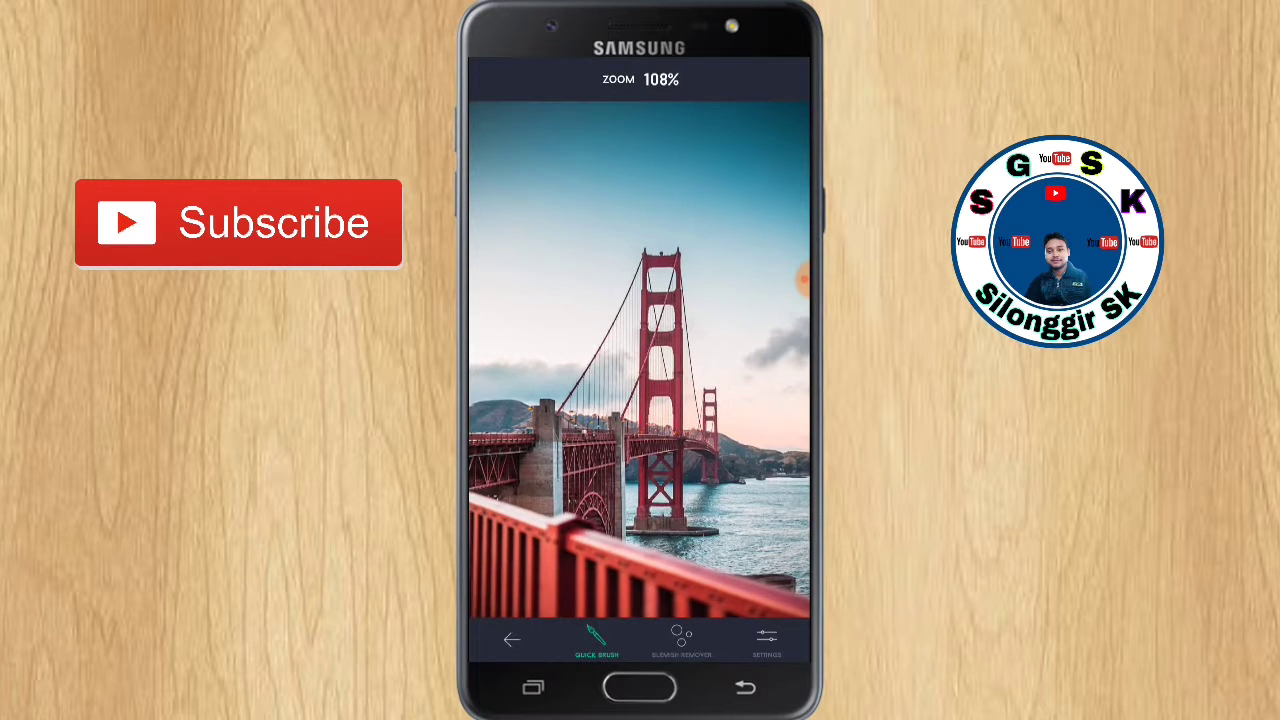
{"action": "scroll", "coordinate": [640, 360], "scroll_direction": "down", "scroll_amount": 1}
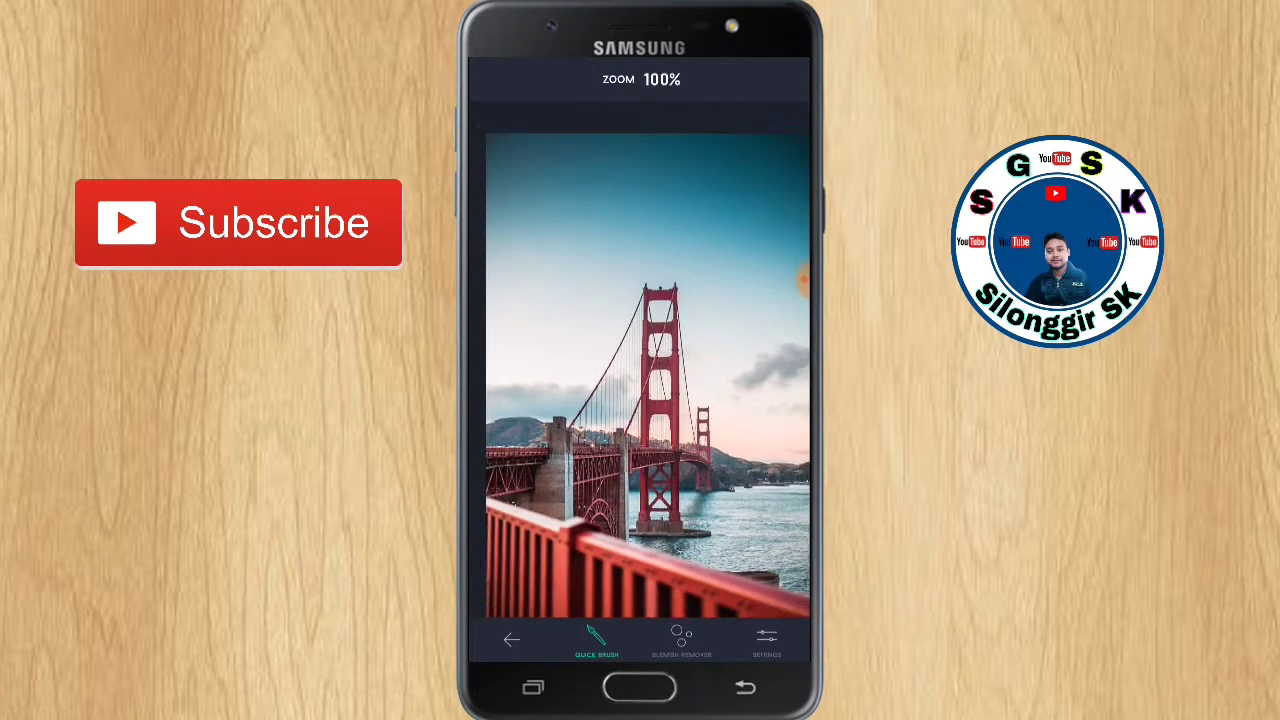
{"action": "scroll", "coordinate": [640, 360], "scroll_direction": "down", "scroll_amount": 2}
{"action": "scroll", "coordinate": [640, 360], "scroll_direction": "down", "scroll_amount": 1}
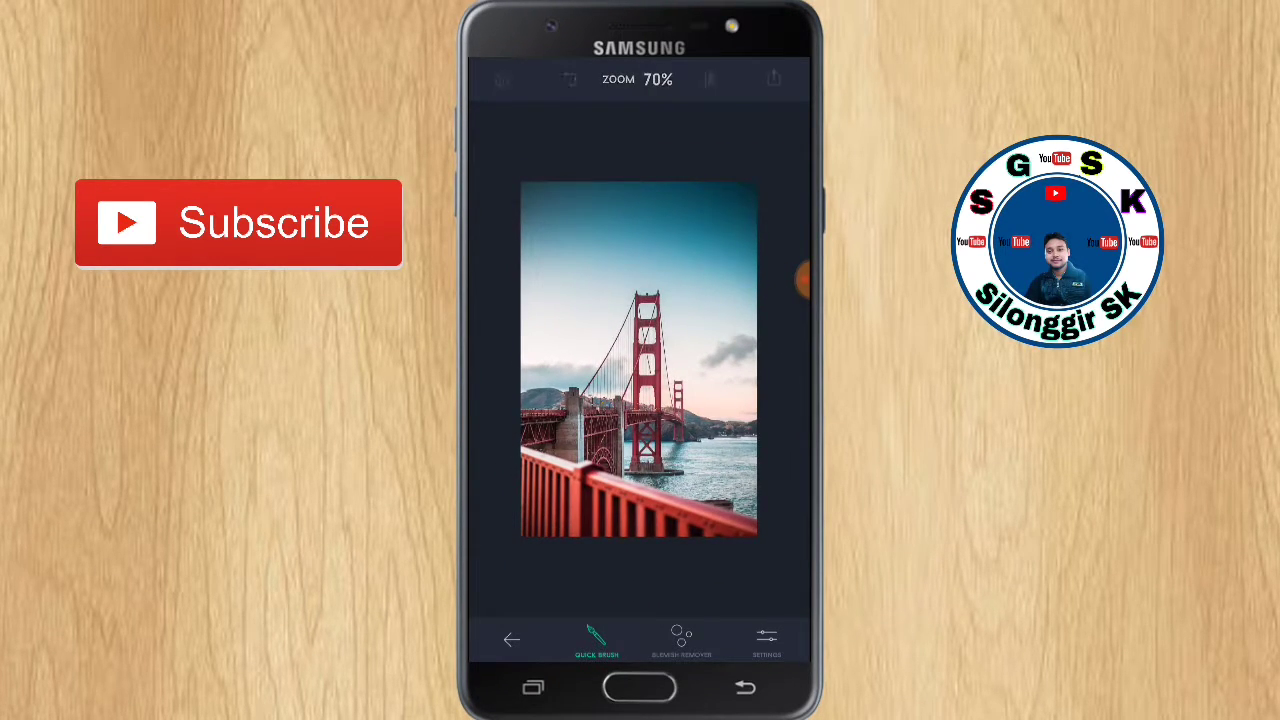
{"action": "scroll", "coordinate": [640, 360], "scroll_direction": "up", "scroll_amount": 1}
{"action": "scroll", "coordinate": [640, 360], "scroll_direction": "up", "scroll_amount": 3}
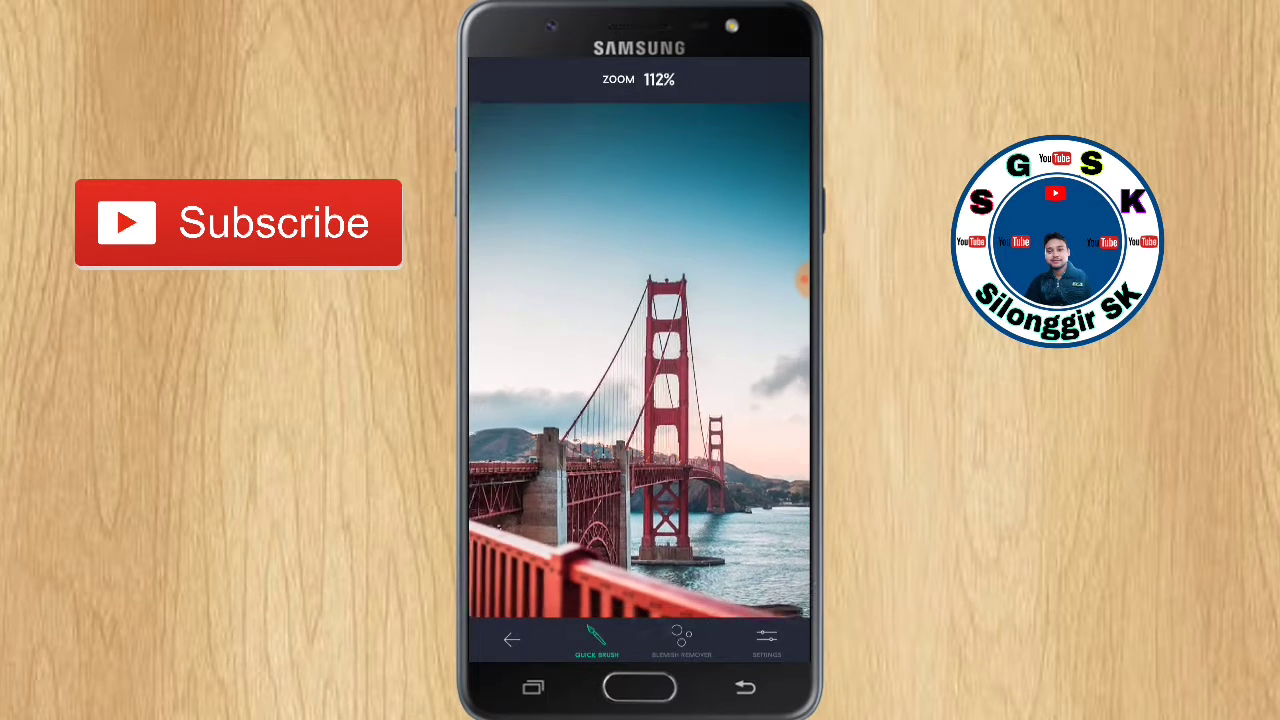
{"action": "scroll", "coordinate": [640, 360], "scroll_direction": "down", "scroll_amount": 1}
{"action": "scroll", "coordinate": [640, 360], "scroll_direction": "down", "scroll_amount": 2}
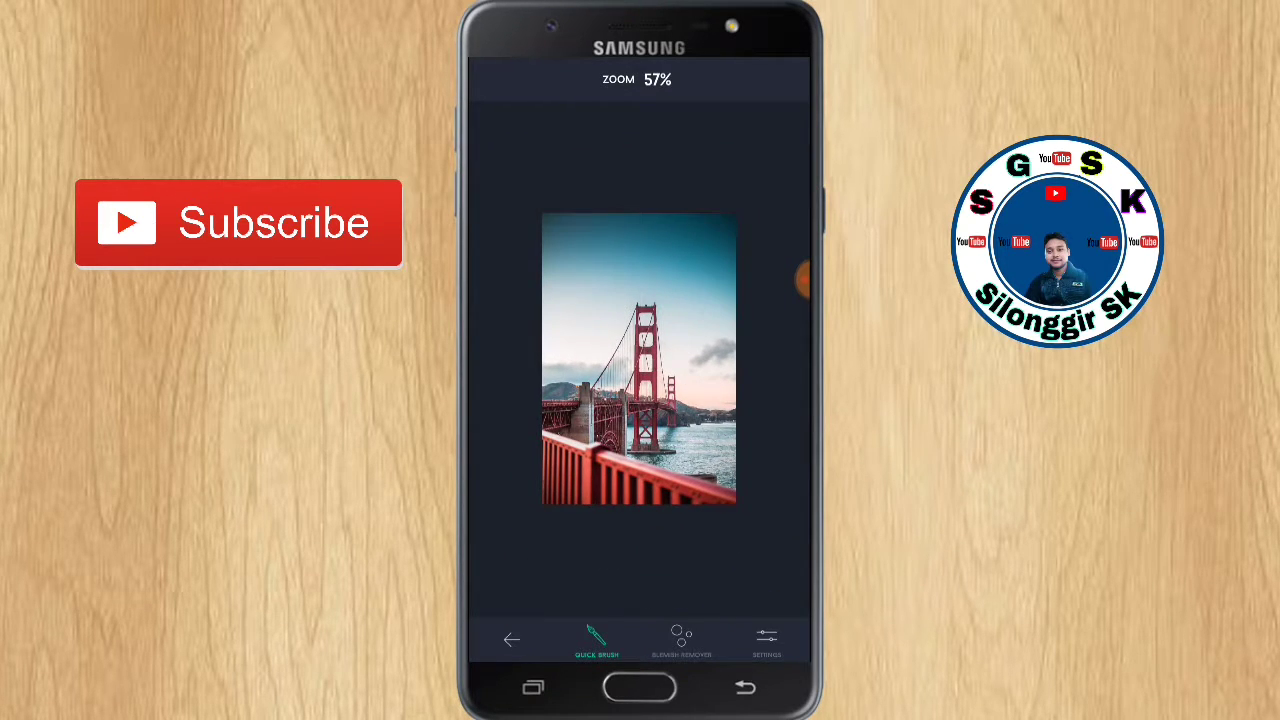